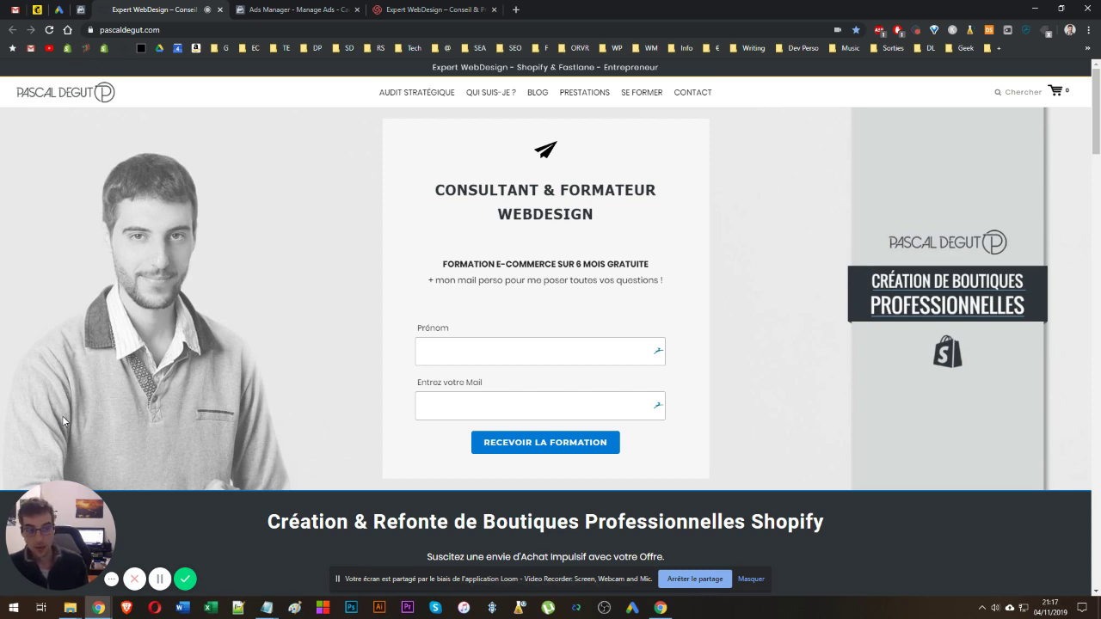
- Switch to the Ads Manager page and close the unfinished conversions campaign, saving it to draft
mouse_move(10, 552)
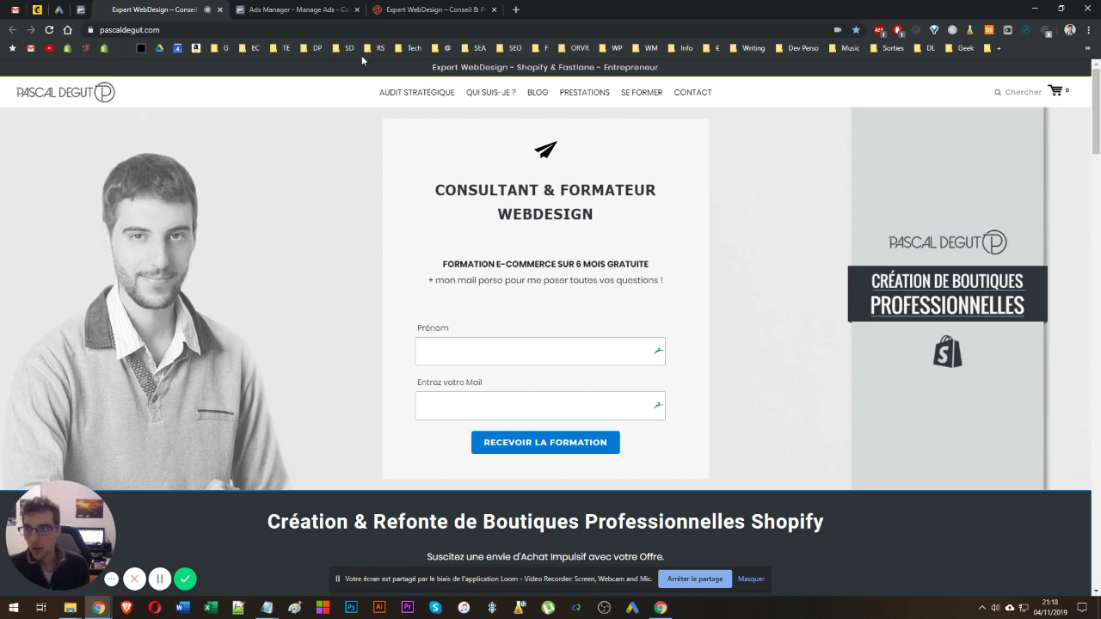
key(ctrl+Tab)
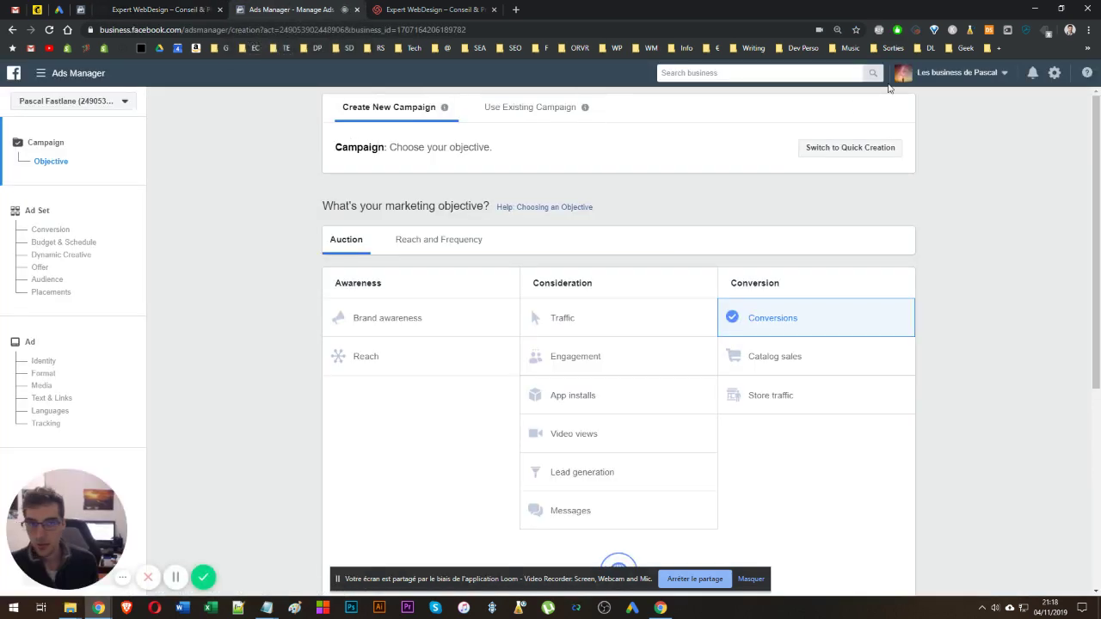
click(317, 48)
key(Escape)
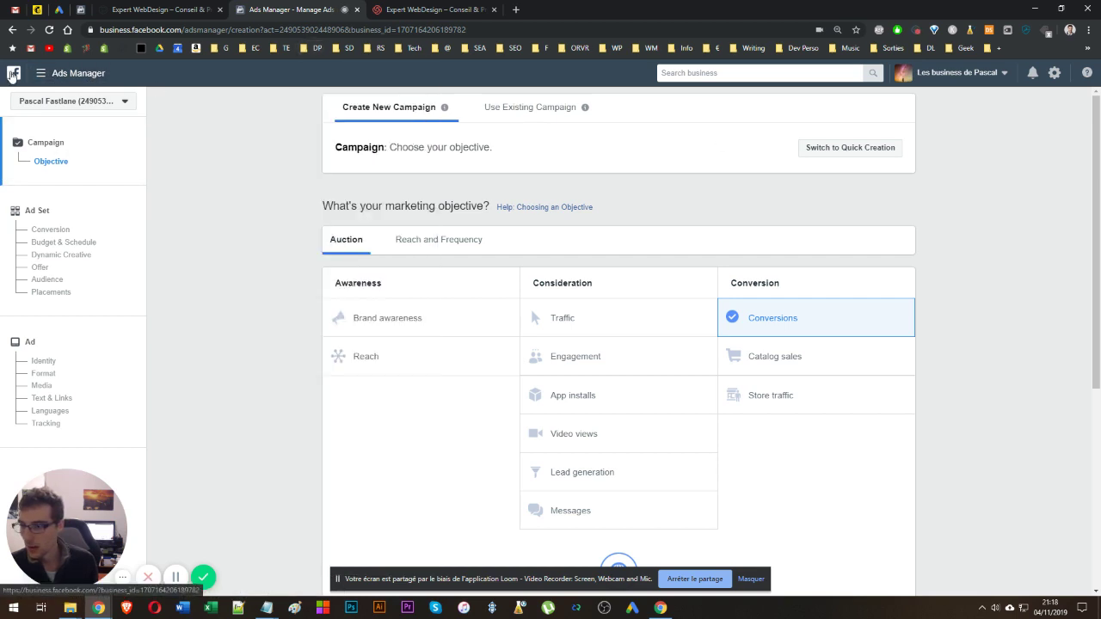
click(12, 74)
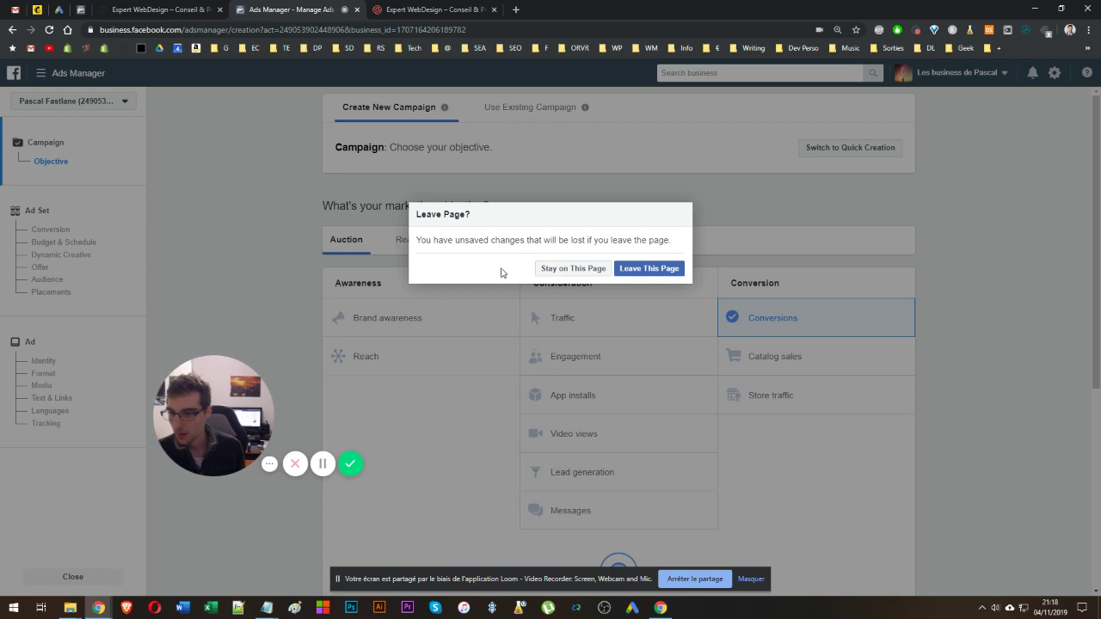
click(551, 270)
click(74, 576)
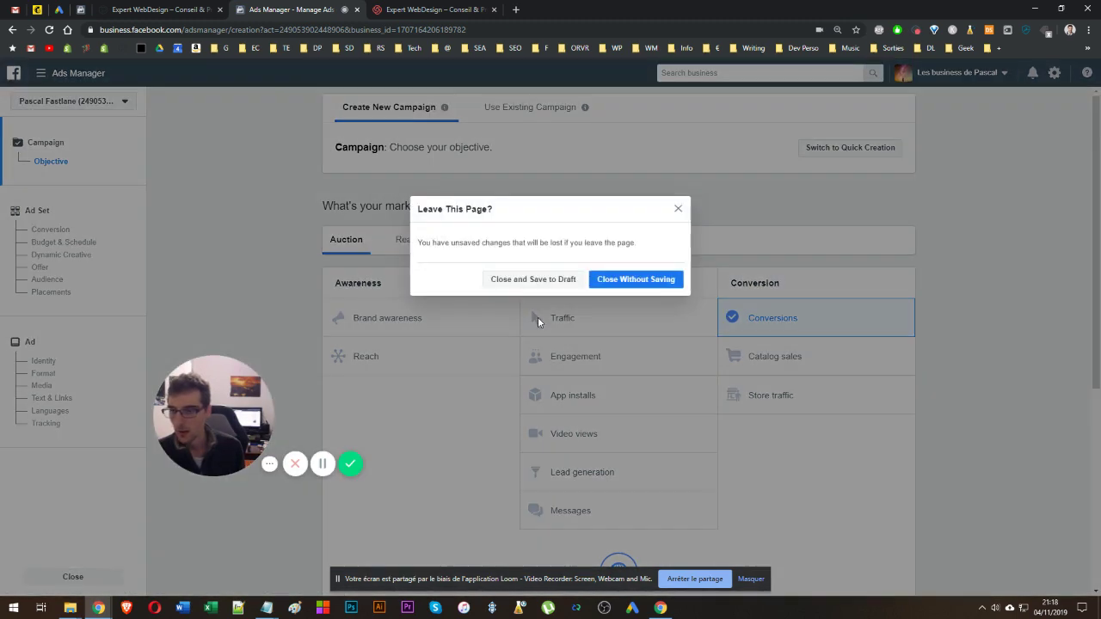
click(495, 279)
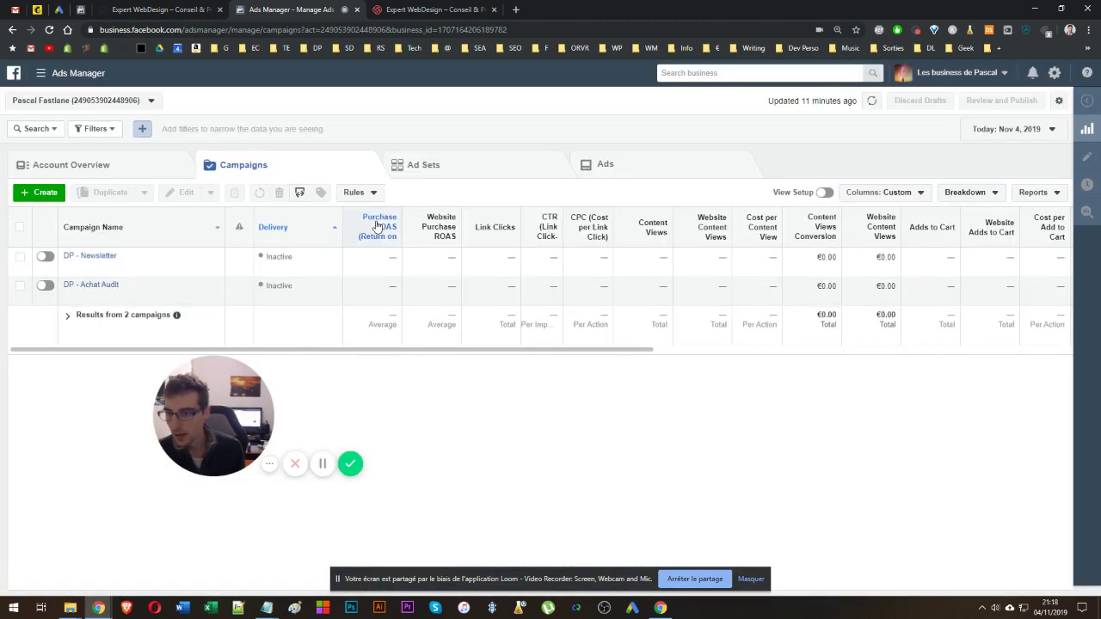
- Show the account's ad sets and look over the two listed entries
click(413, 169)
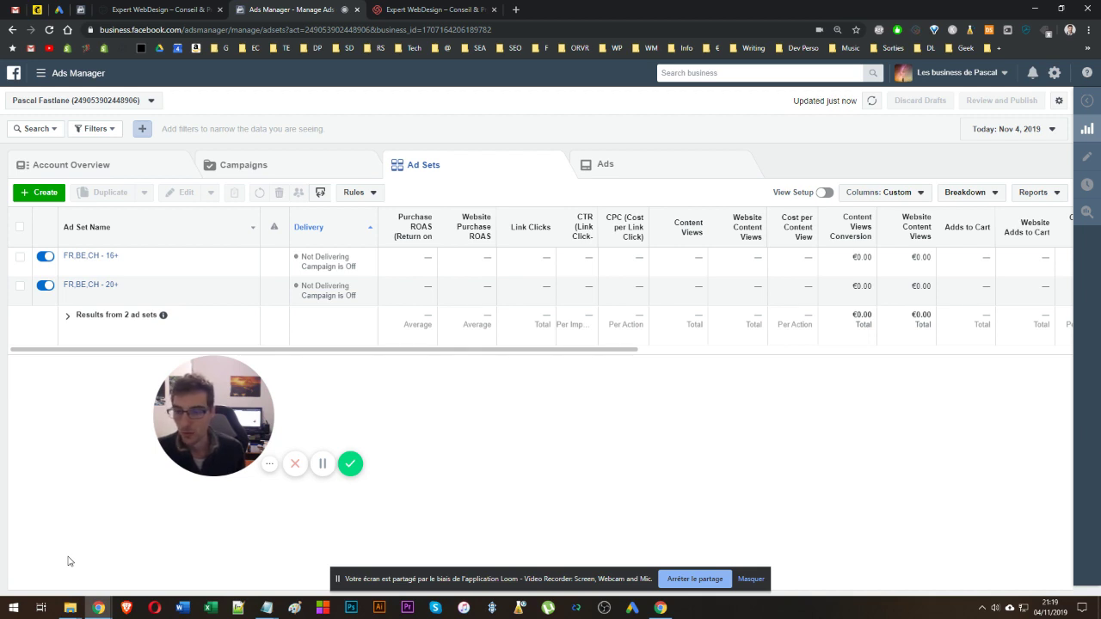
mouse_move(211, 432)
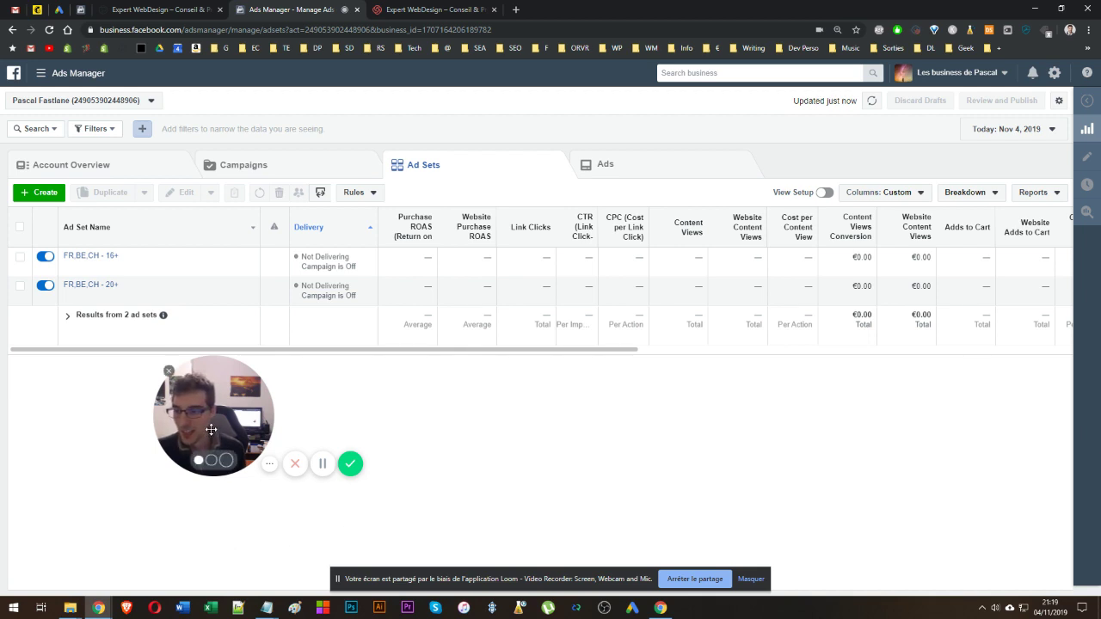
drag(211, 432, 139, 470)
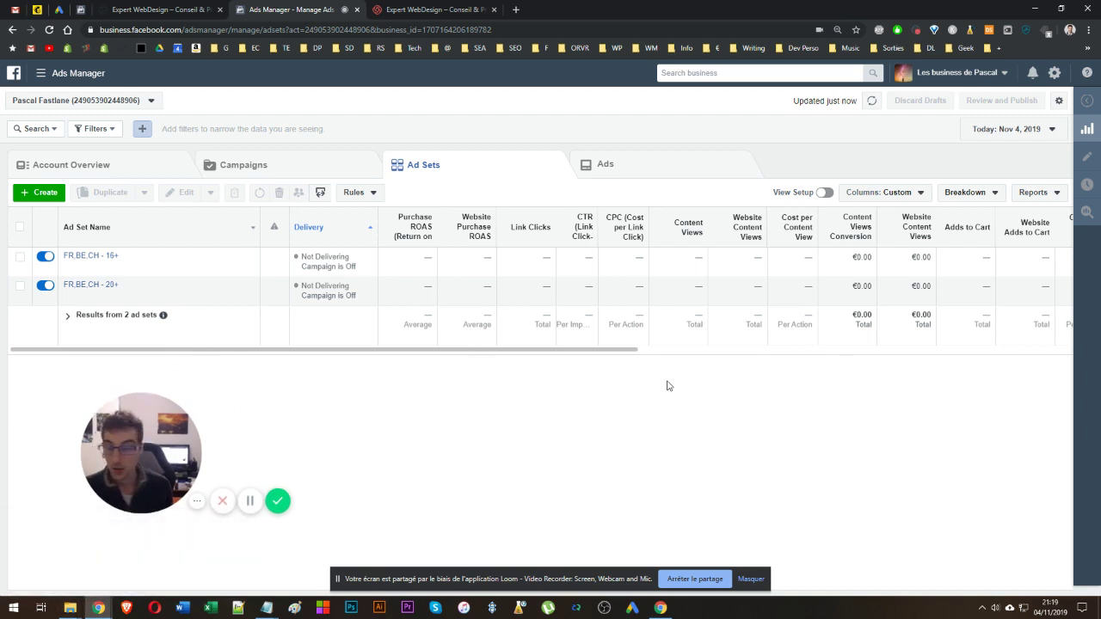
mouse_move(155, 265)
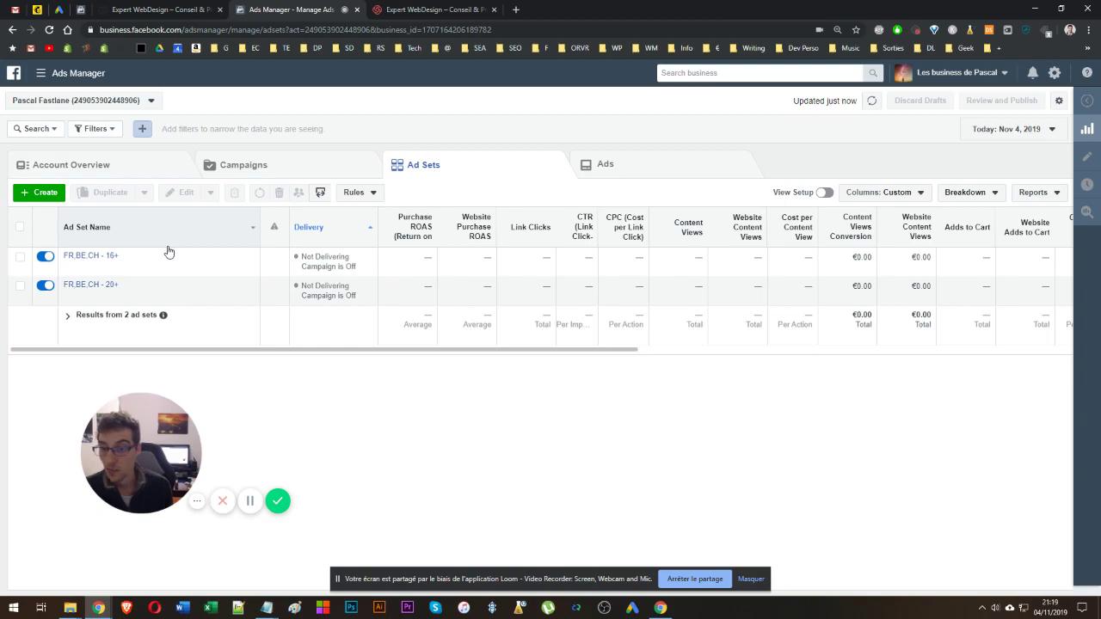
click(267, 607)
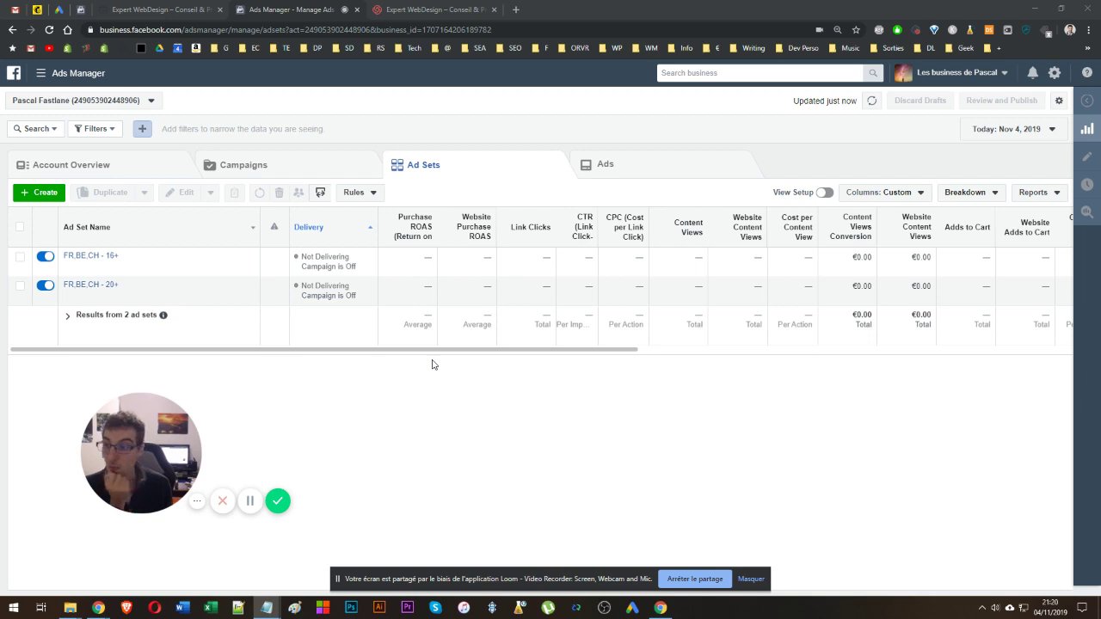
click(28, 194)
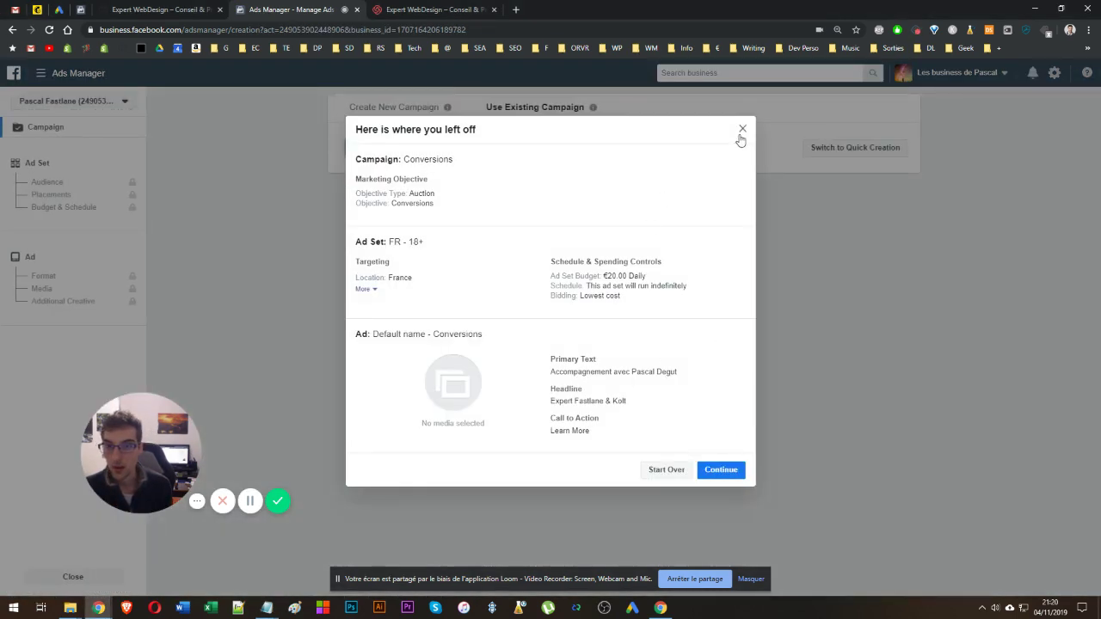
click(672, 469)
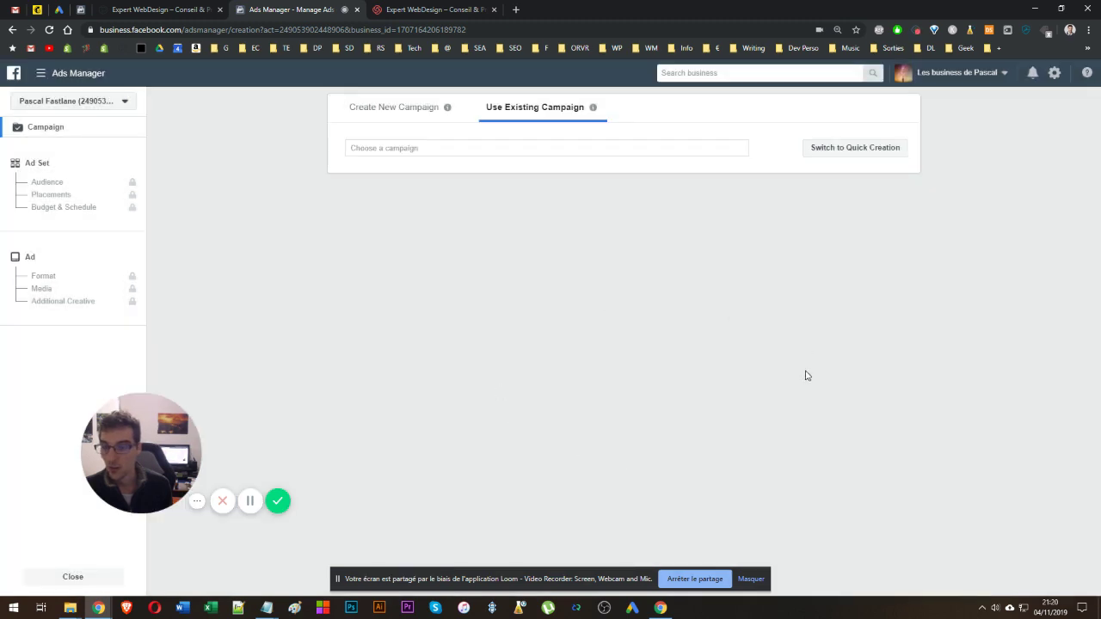
click(65, 578)
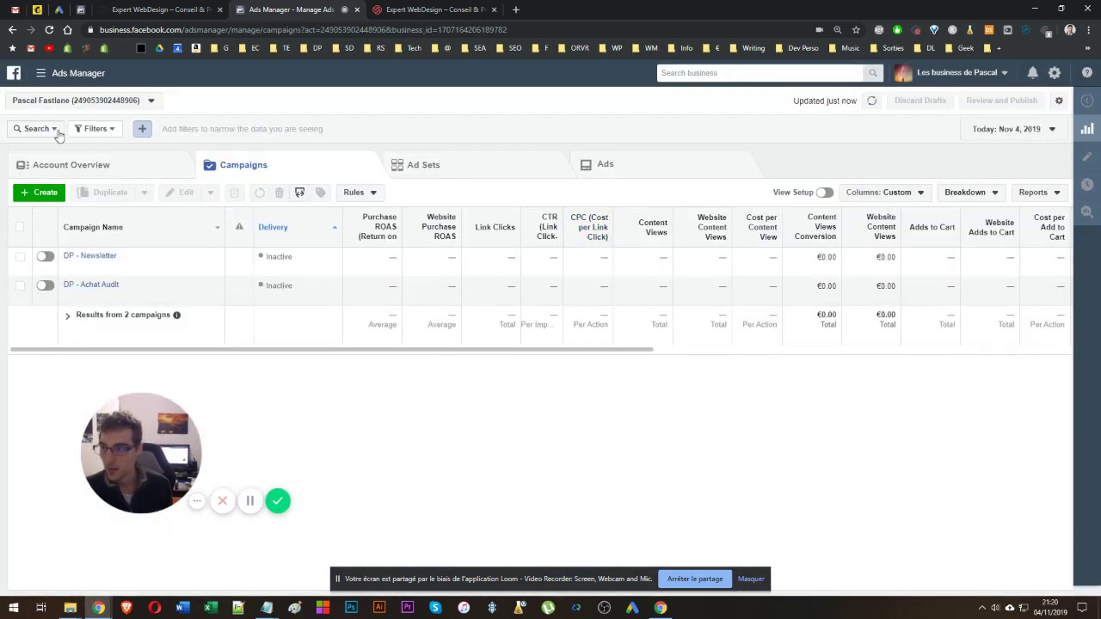
- Start a new campaign from scratch, discarding the earlier setup, and choose Conversions as its marketing objective
click(44, 193)
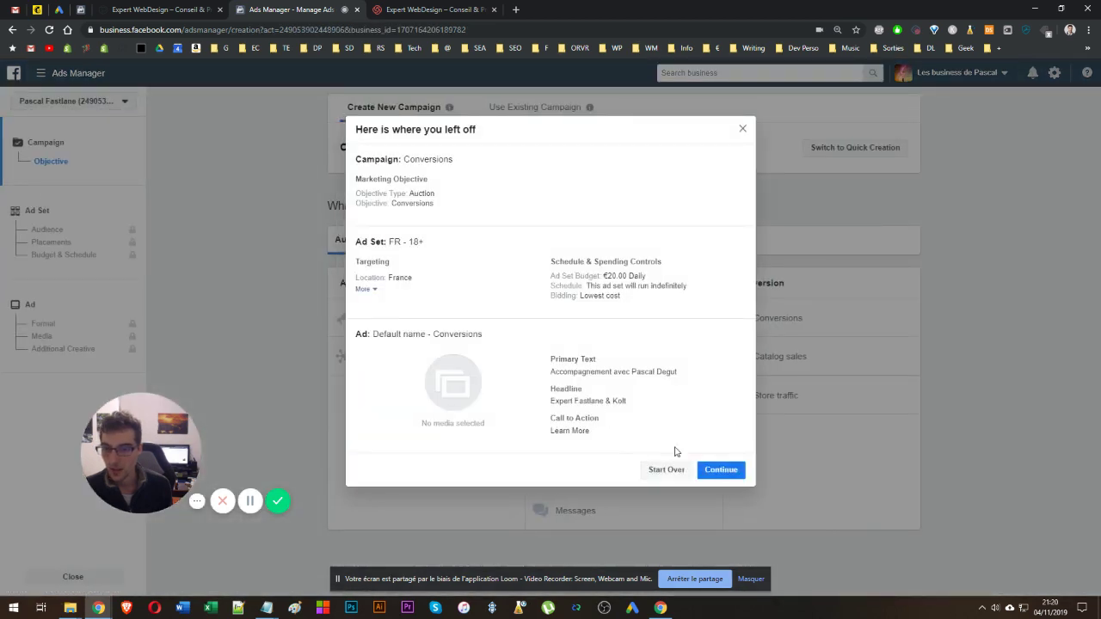
click(667, 469)
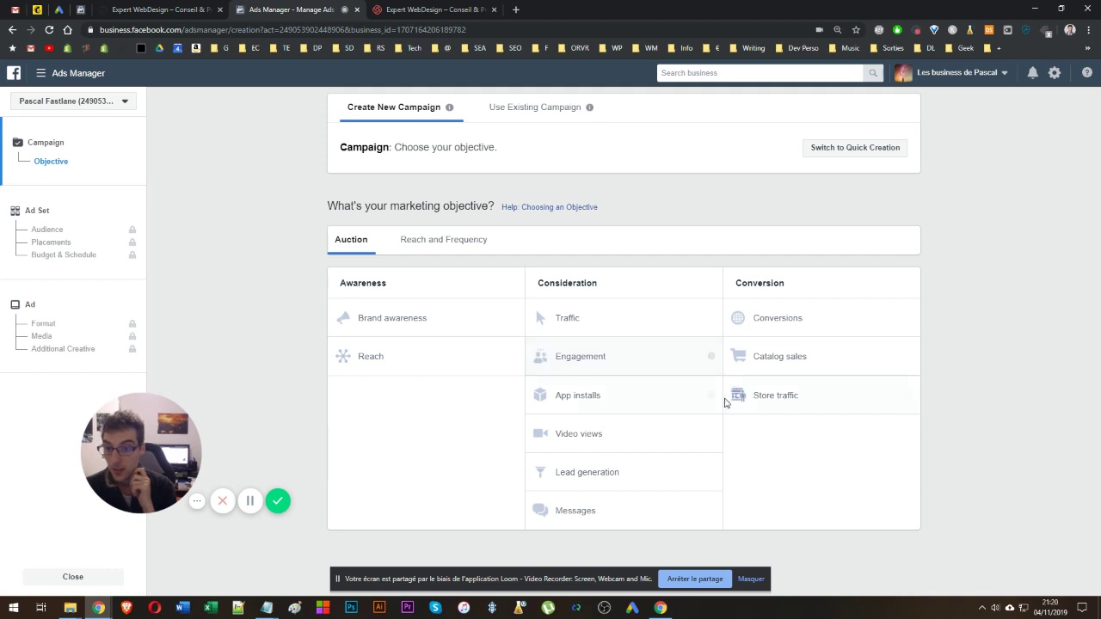
click(738, 317)
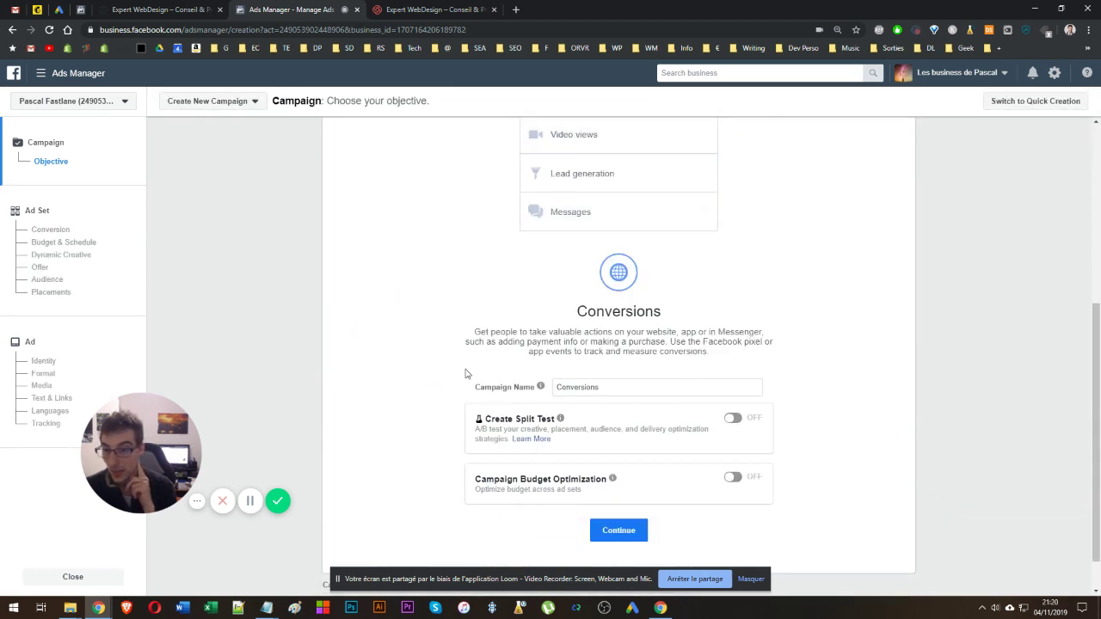
- Turn on Campaign Budget Optimization for the new conversions campaign
scroll(637, 465, down, 1)
mouse_move(607, 441)
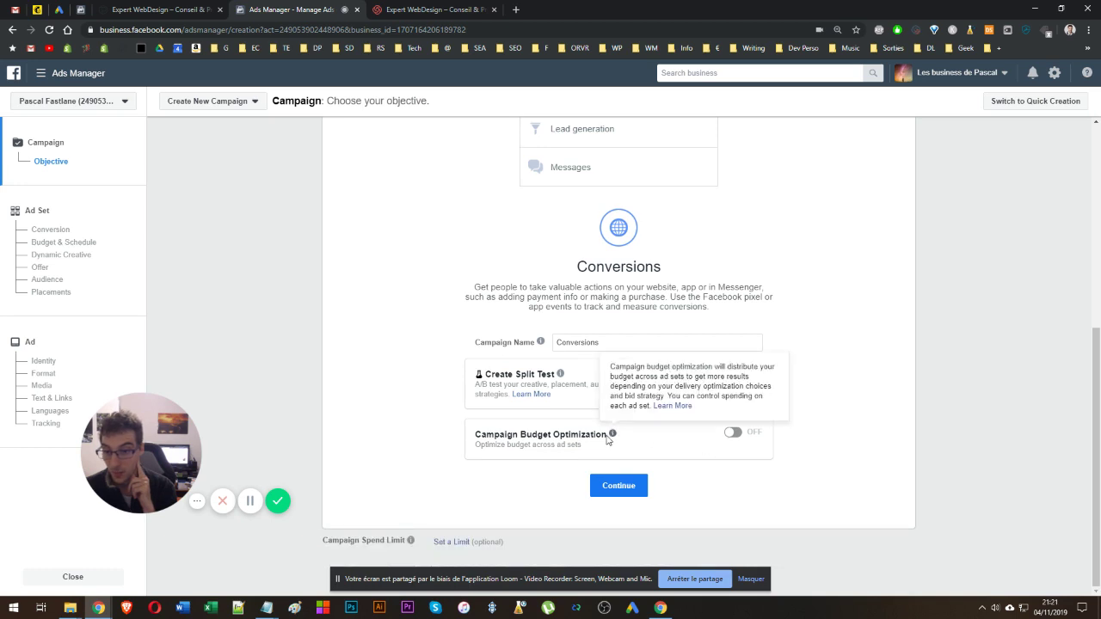
click(733, 434)
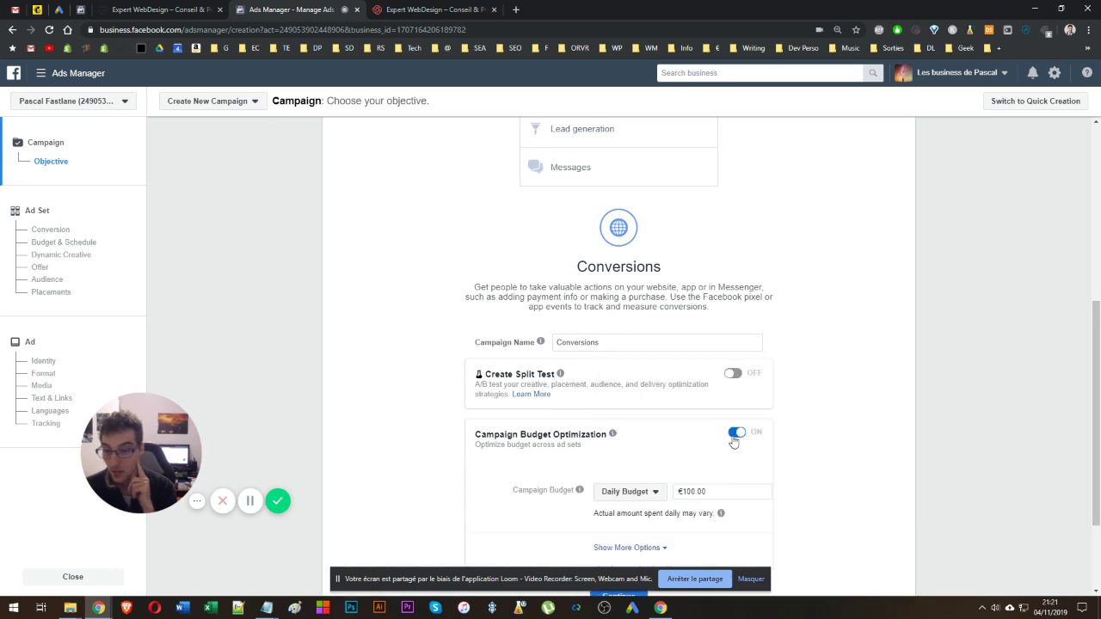
scroll(683, 431, down, 2)
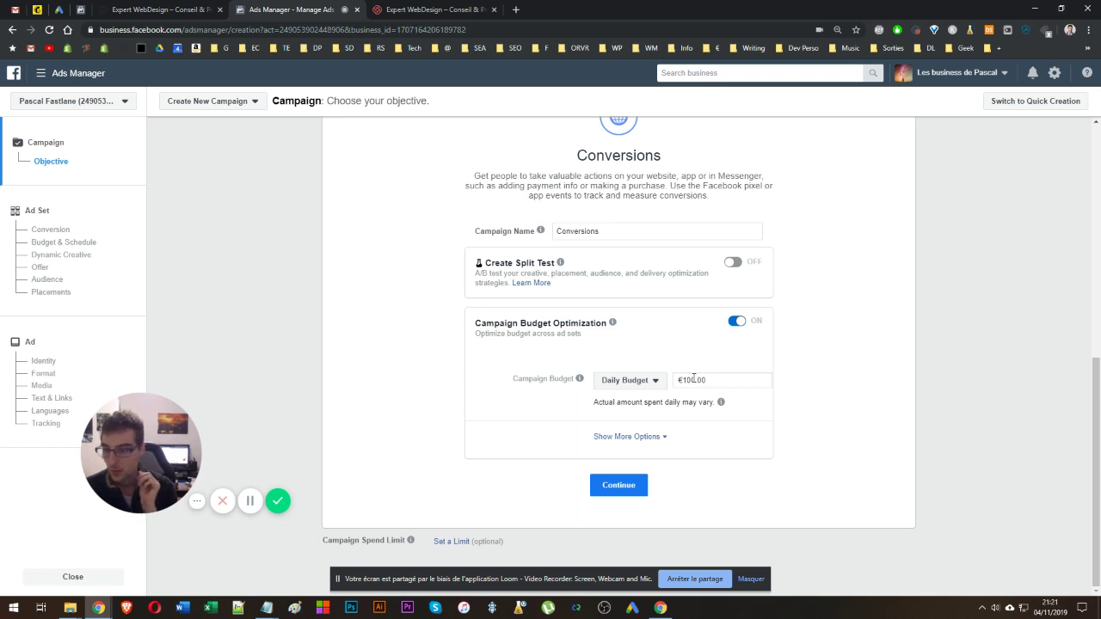
- Check the campaign's daily budget amount and expand the additional budget options for bid strategy, scheduling and delivery
double_click(691, 380)
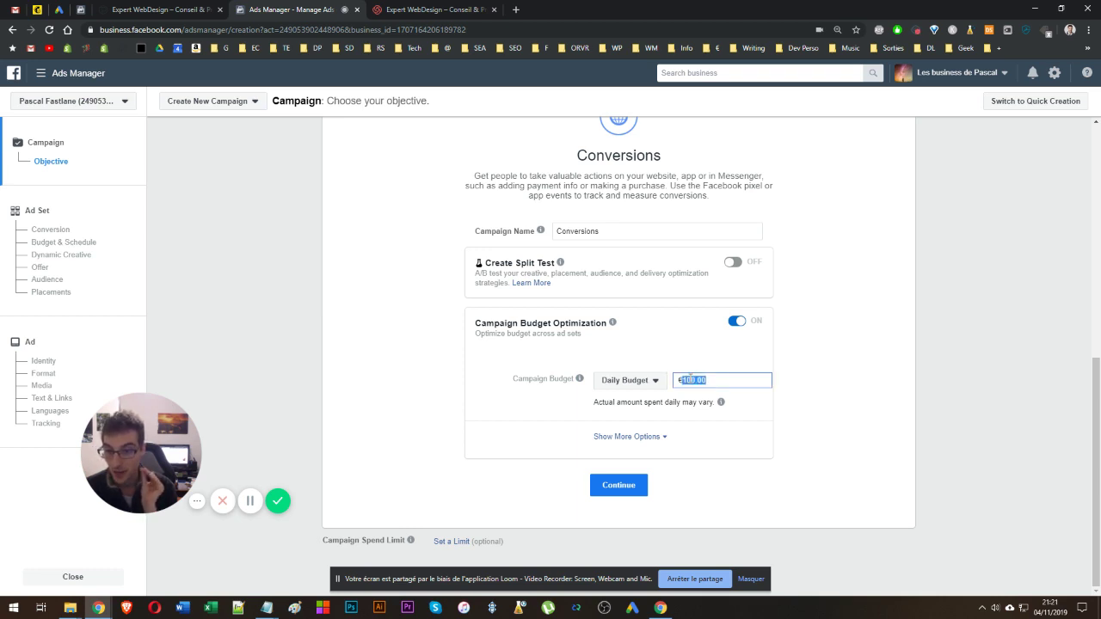
click(691, 379)
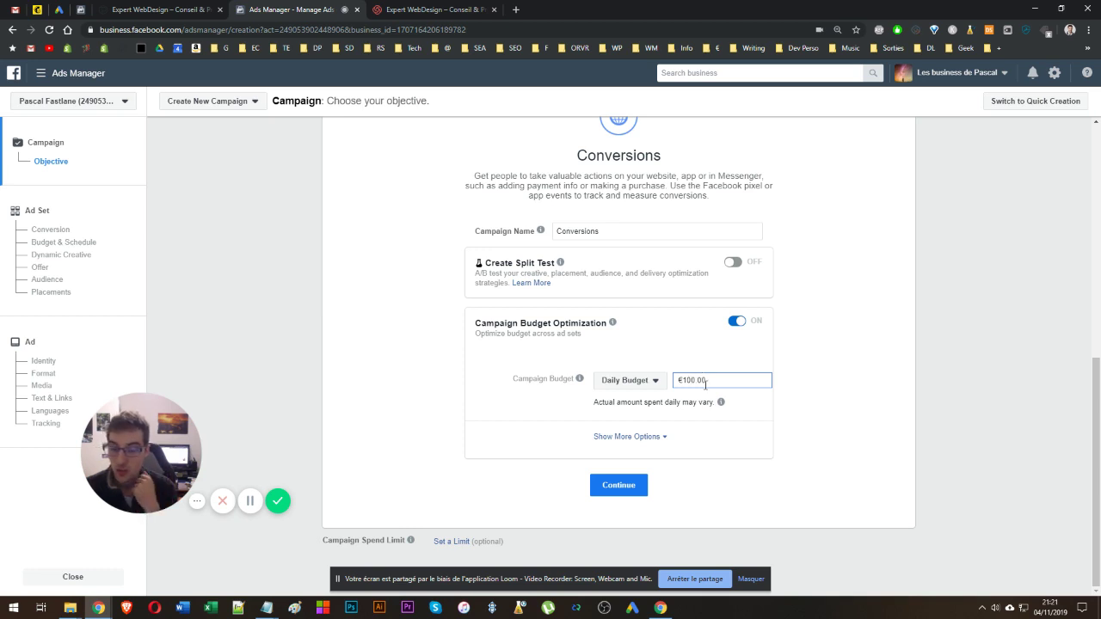
double_click(706, 384)
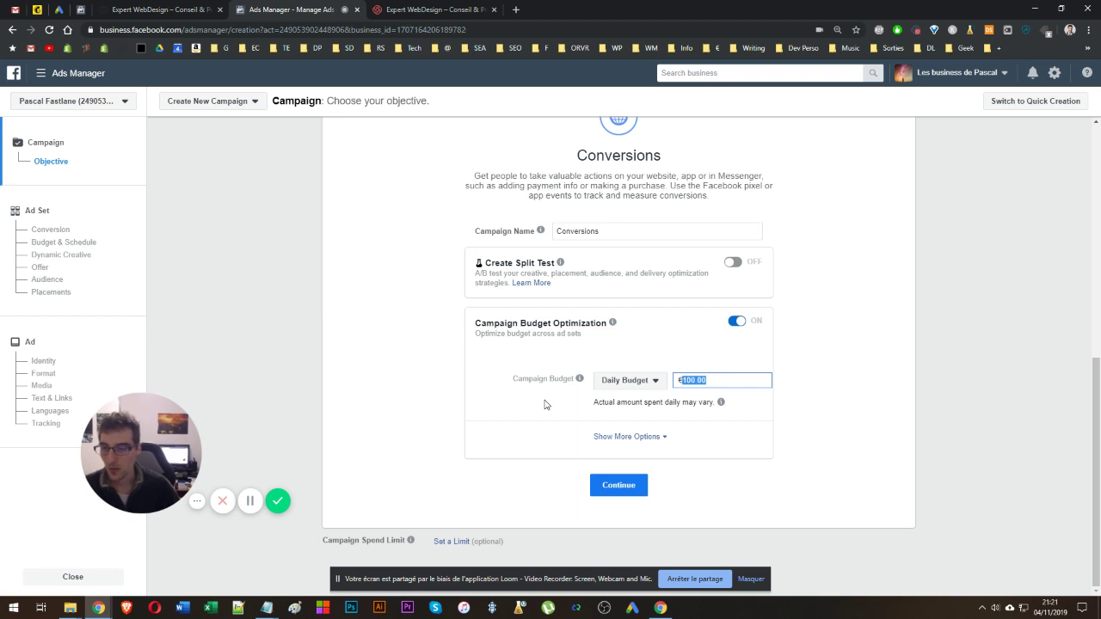
click(623, 438)
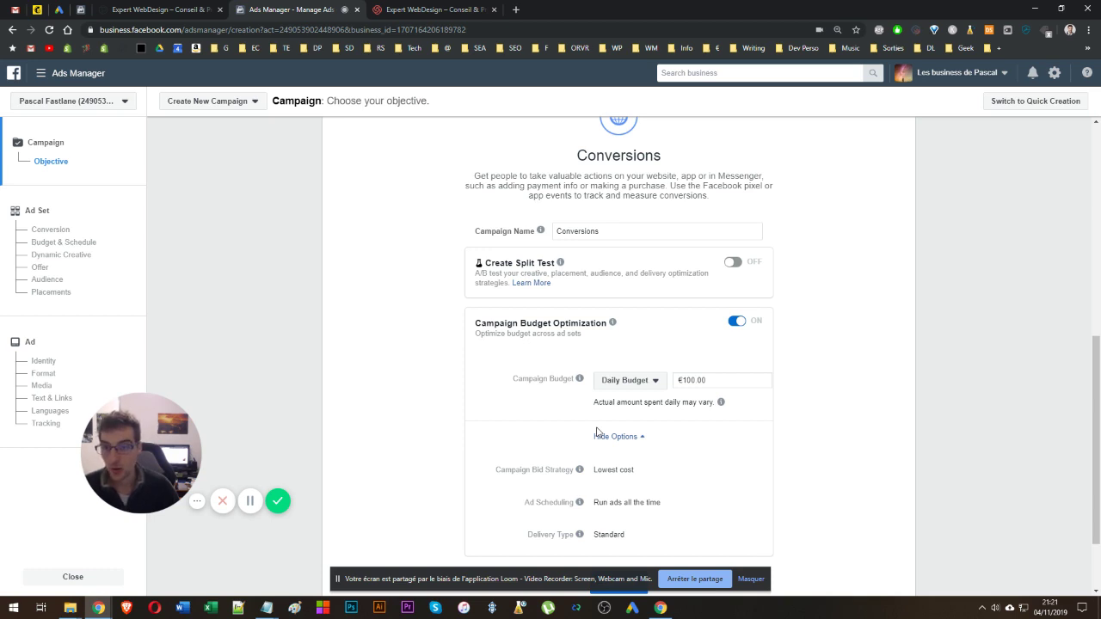
scroll(598, 433, down, 1)
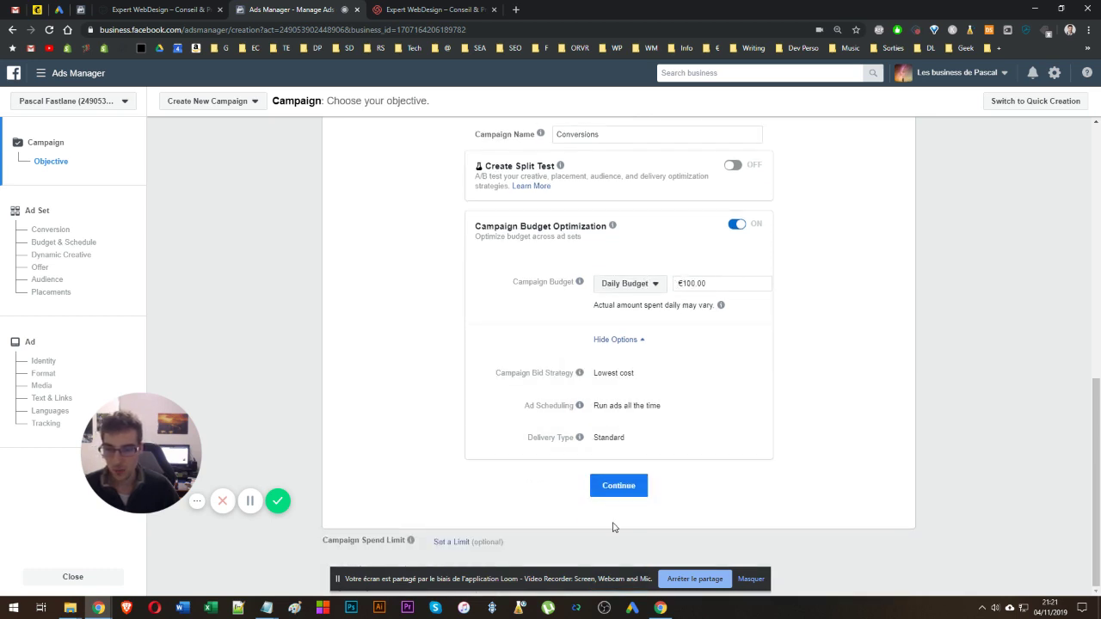
click(613, 488)
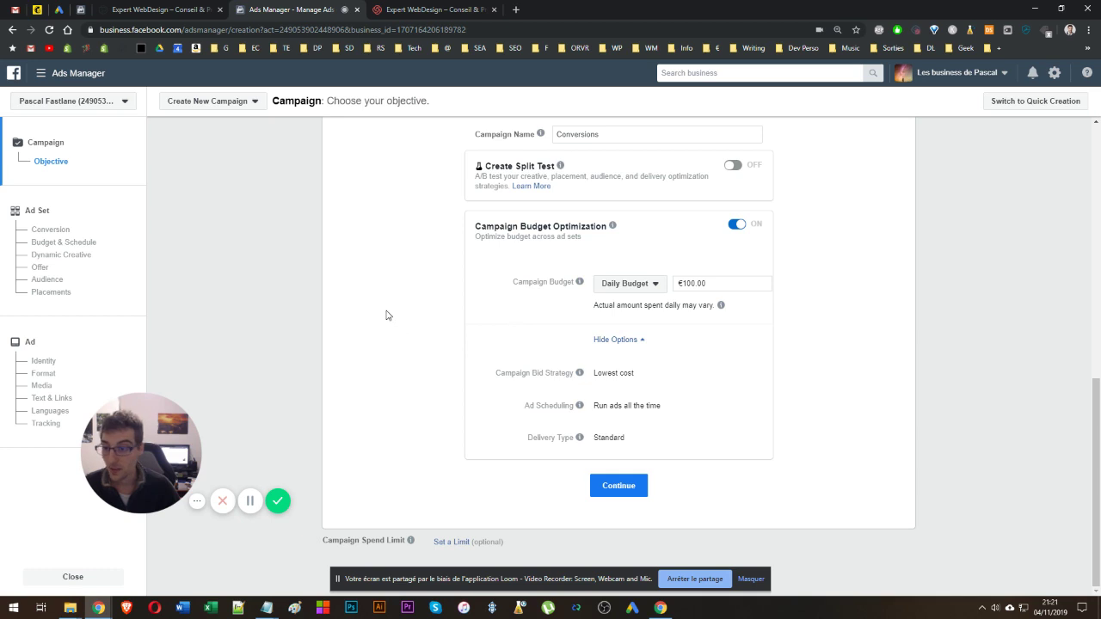
- Turn Campaign Budget Optimization off and back on
click(734, 226)
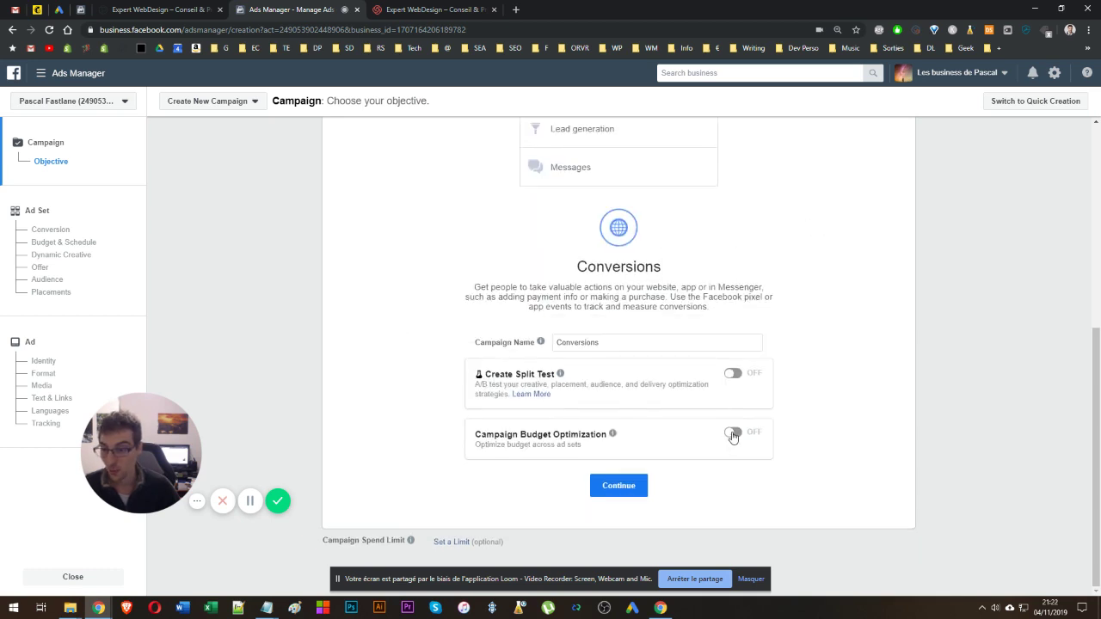
click(732, 433)
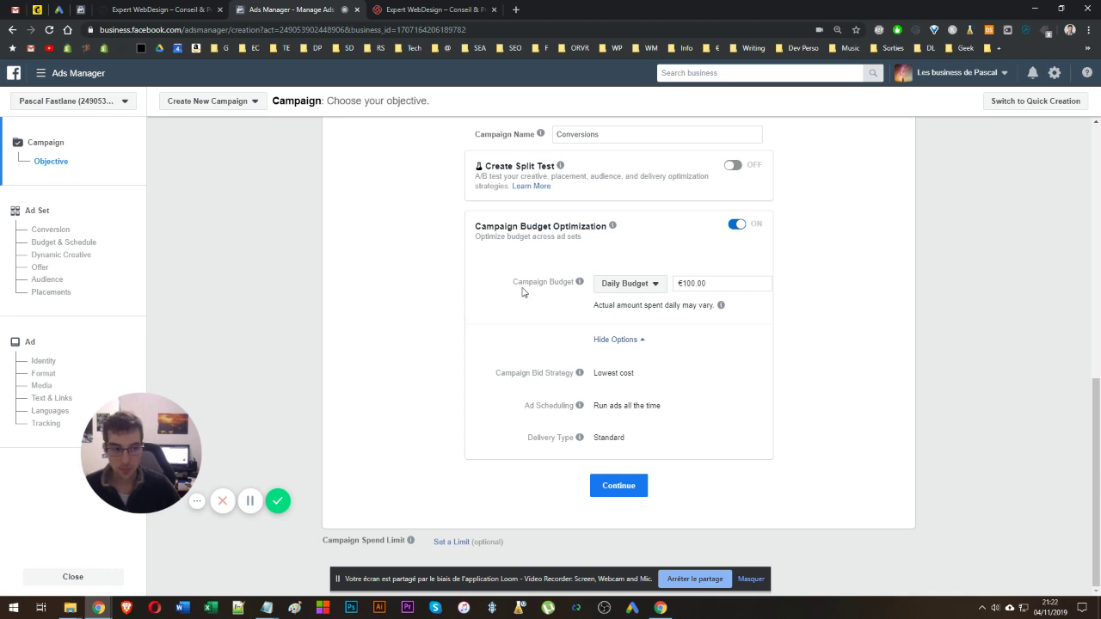
click(600, 489)
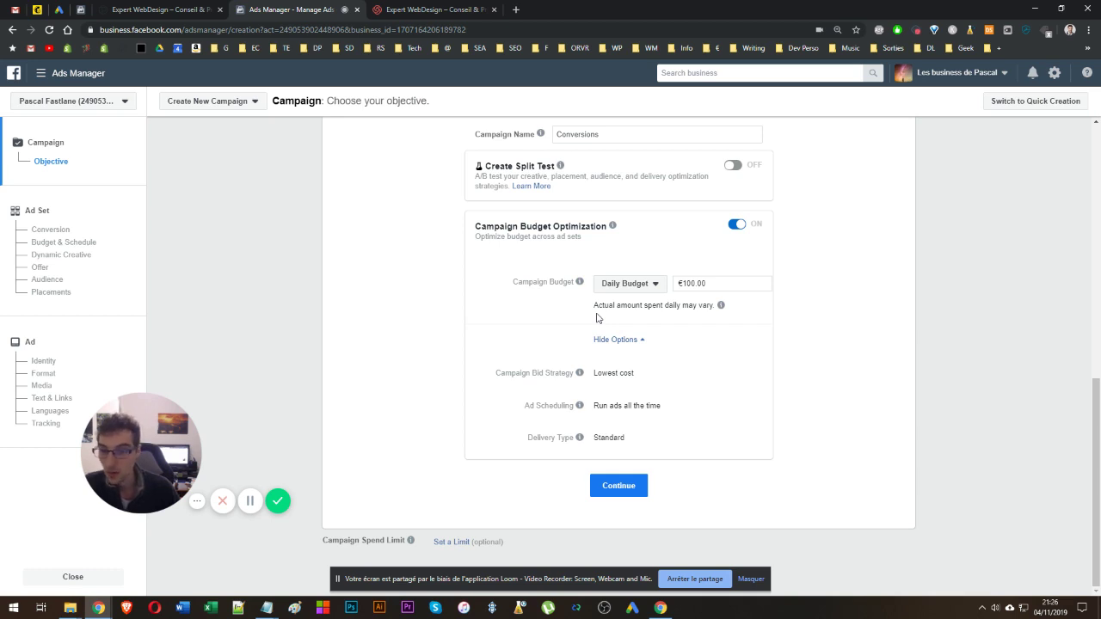
- Review the Conversions objective, its description, the campaign name and the budget settings of the new campaign
scroll(676, 334, up, 3)
double_click(630, 420)
click(460, 384)
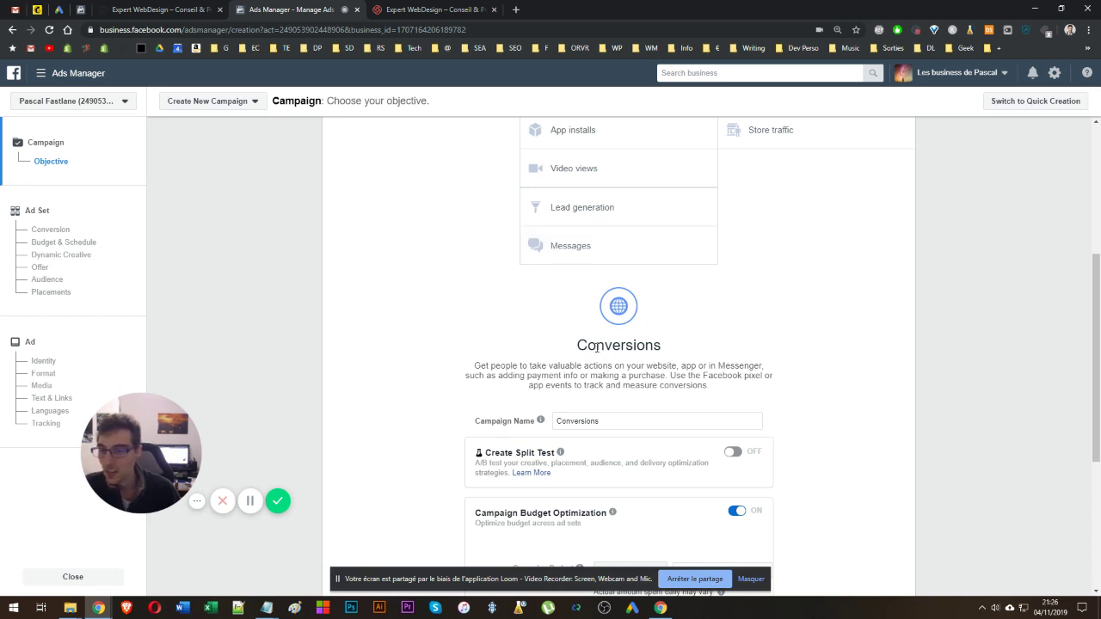
drag(534, 315, 714, 377)
click(711, 375)
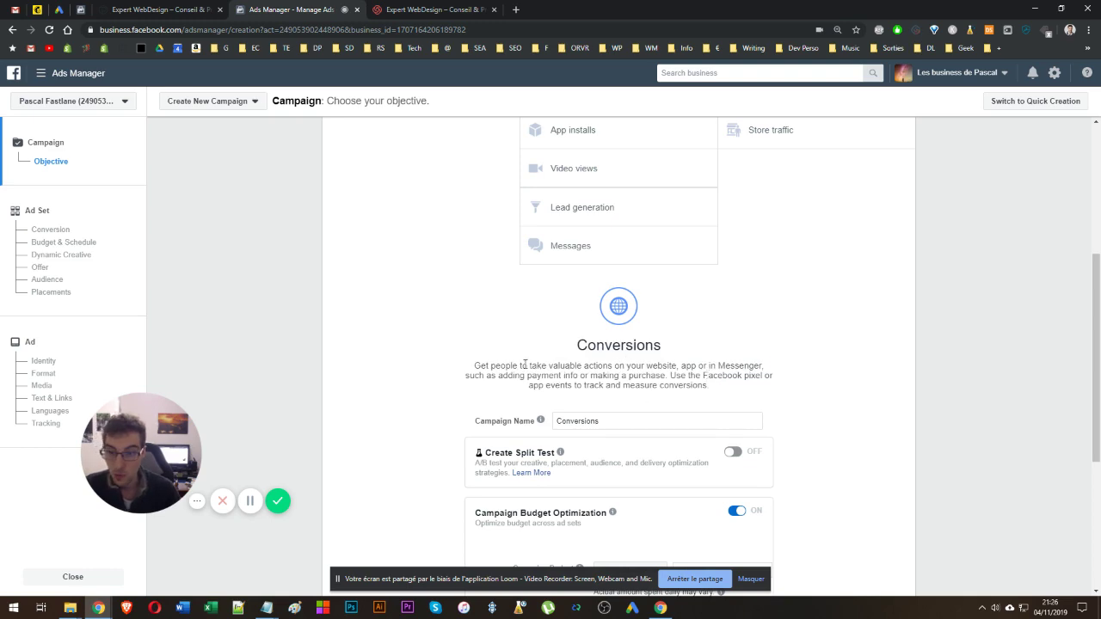
drag(578, 340, 678, 376)
scroll(634, 470, down, 3)
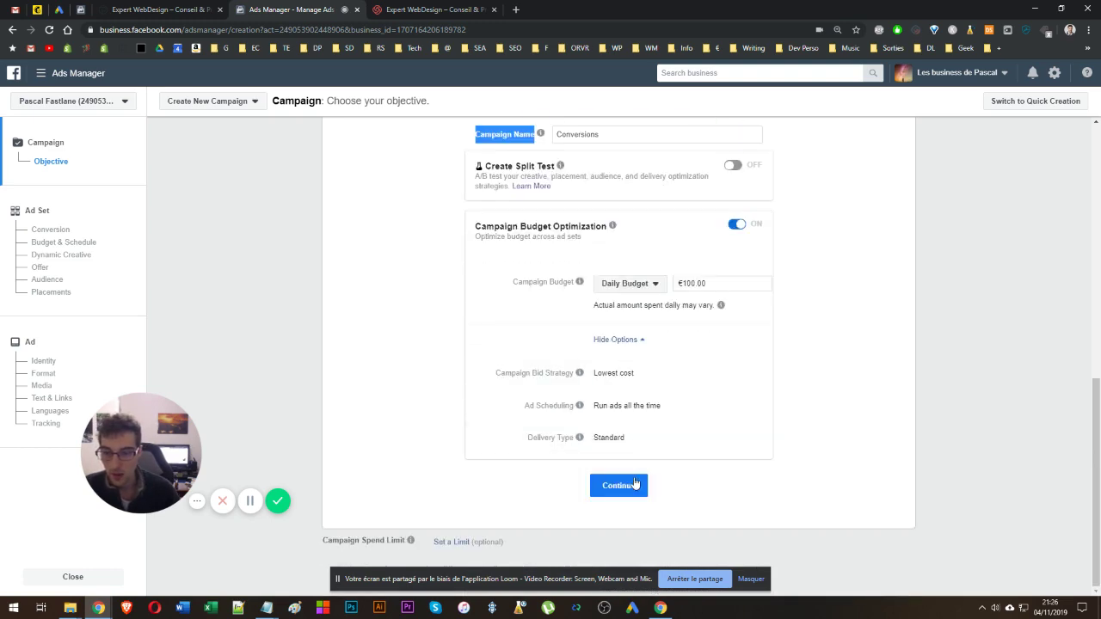
scroll(469, 391, up, 6)
scroll(469, 379, up, 1)
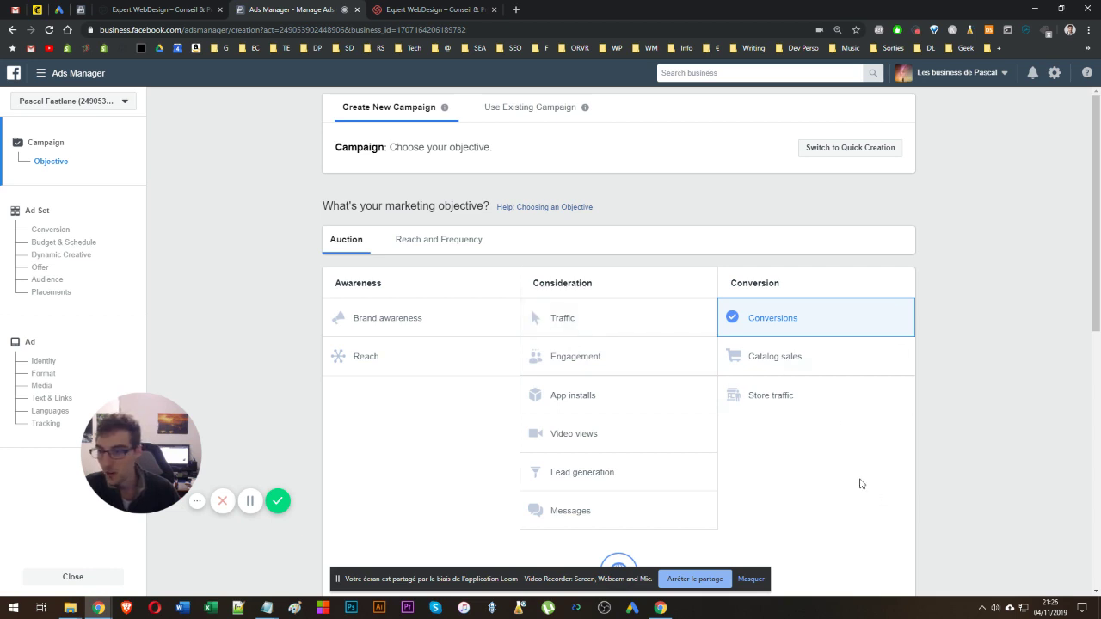
scroll(862, 485, down, 1)
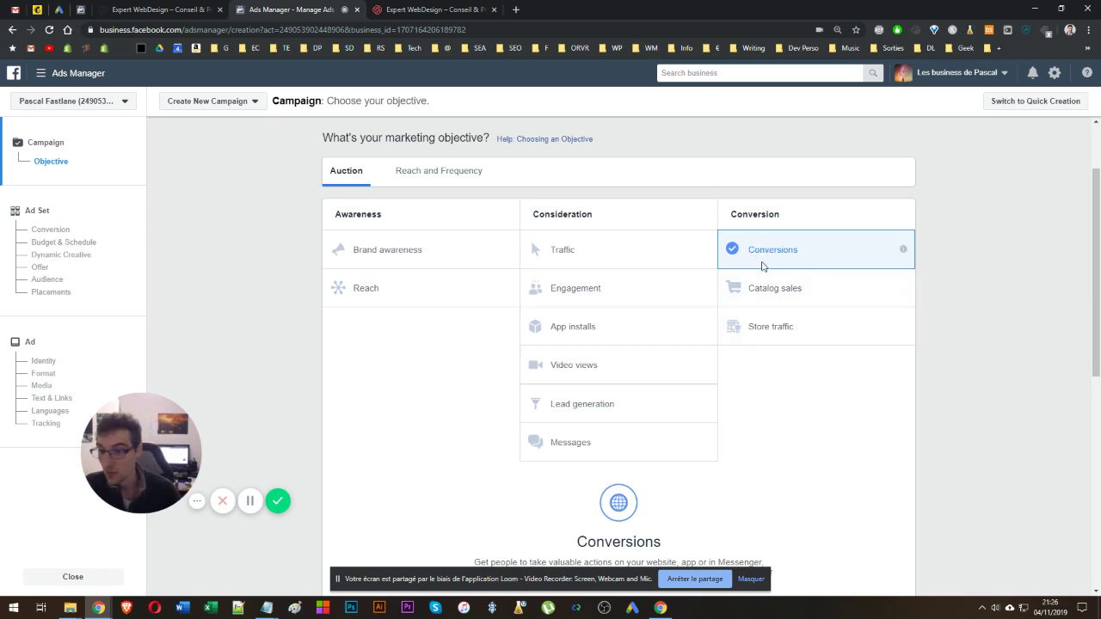
scroll(782, 301, down, 4)
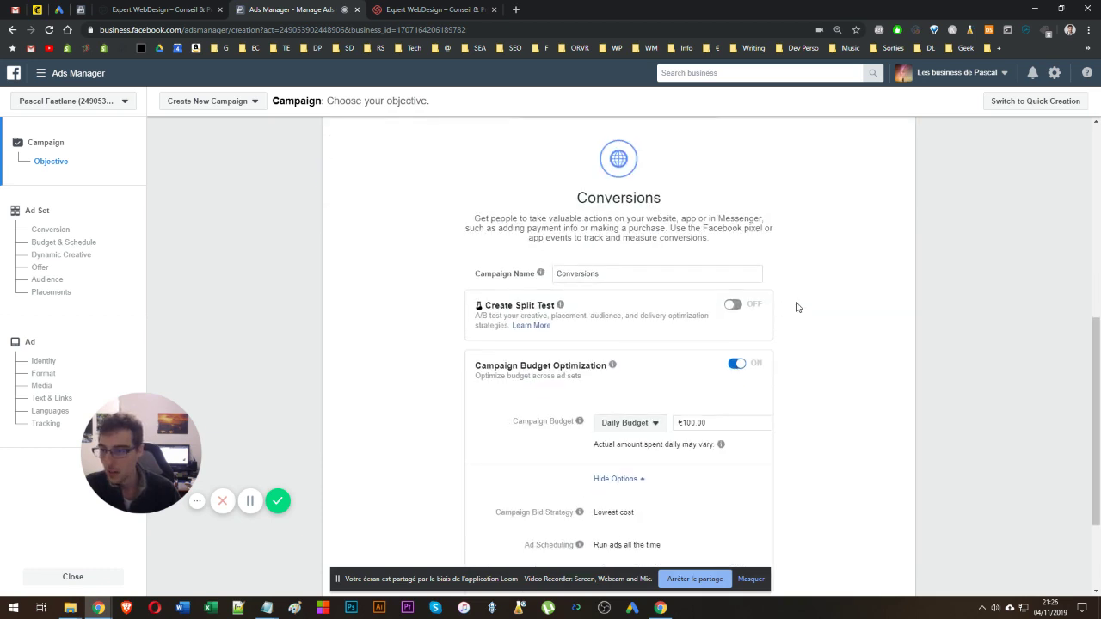
- Review the list of marketing objectives and the Conversions campaign's split test, budget optimization and spend limit settings
scroll(809, 284, up, 4)
scroll(847, 469, down, 1)
scroll(854, 472, down, 5)
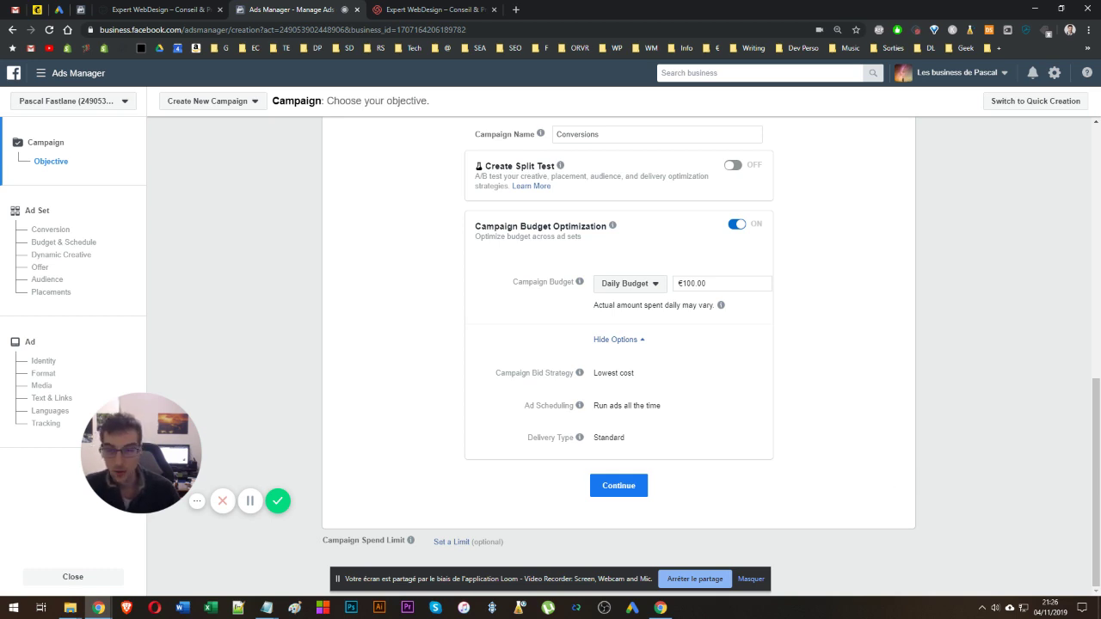
scroll(658, 497, up, 6)
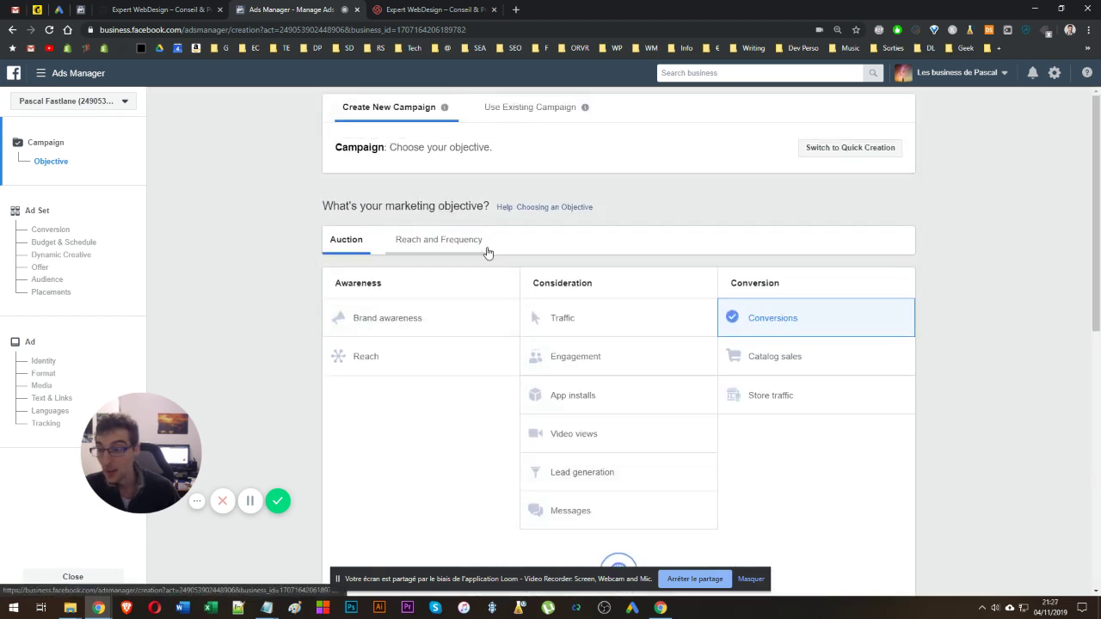
scroll(696, 434, down, 2)
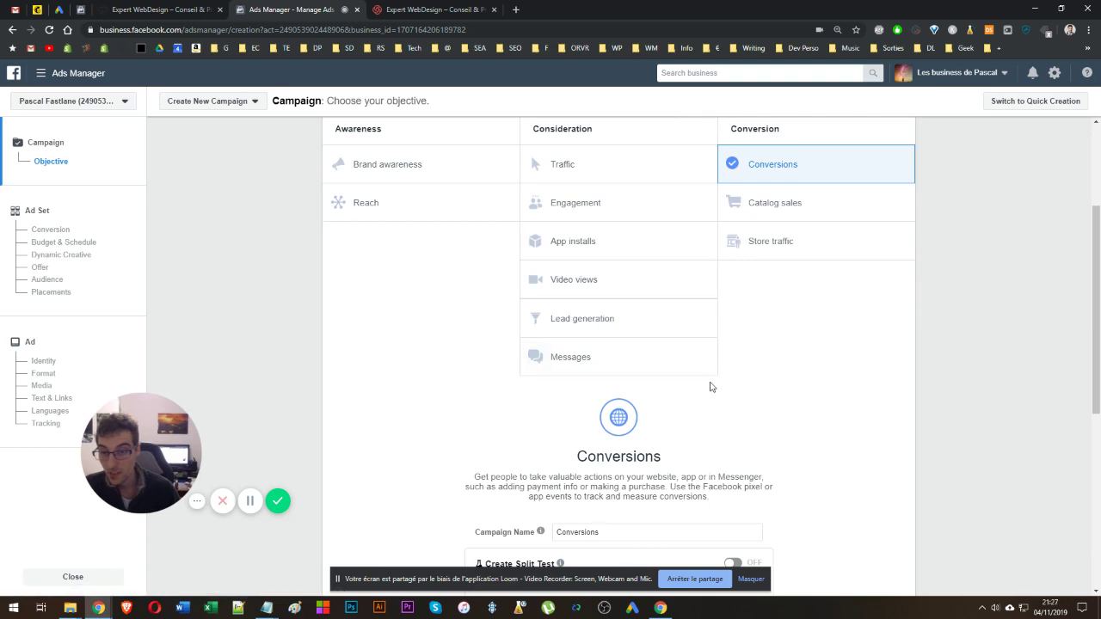
scroll(713, 394, down, 4)
scroll(391, 319, up, 4)
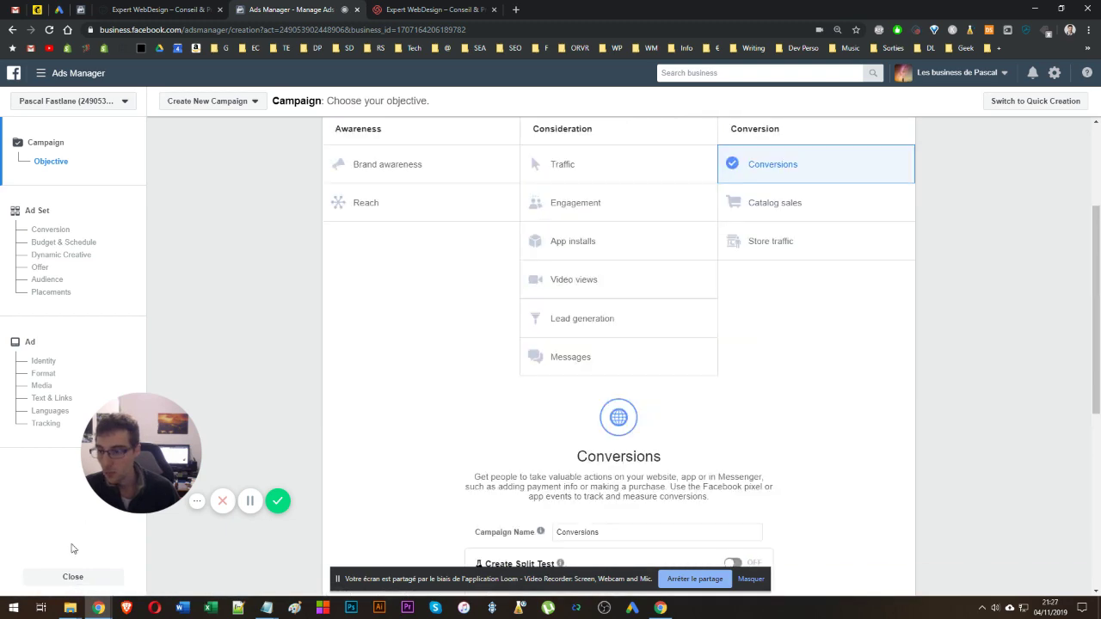
- Close the new Conversions campaign's creation without continuing and go back to the campaigns list
click(72, 576)
click(609, 278)
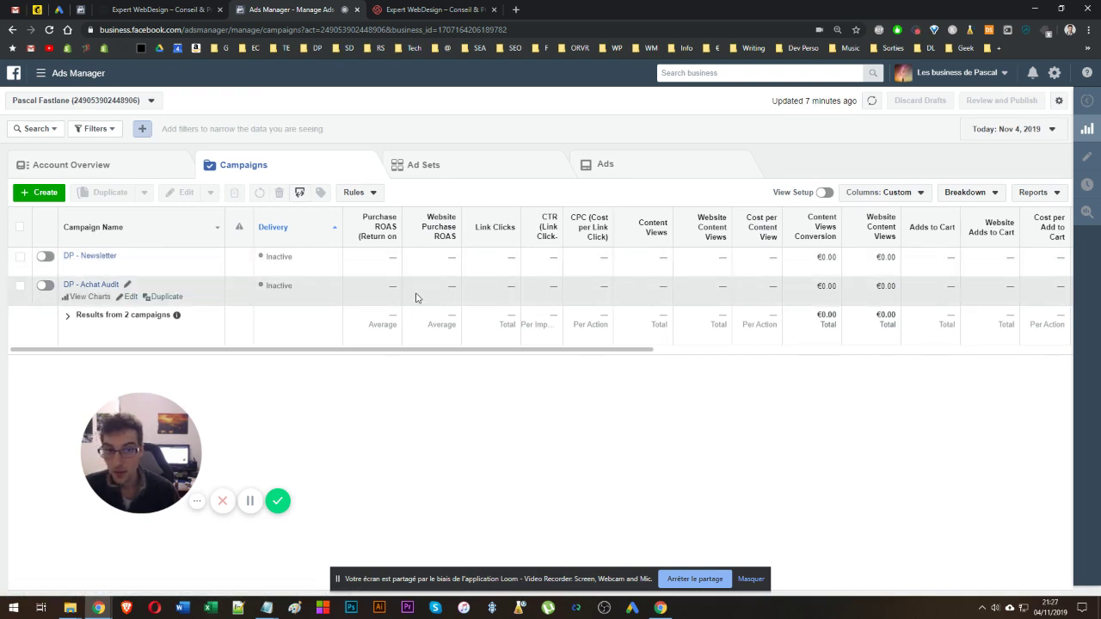
- Look over the account's FR,BE,CH ad sets and return to the list of campaigns
click(457, 164)
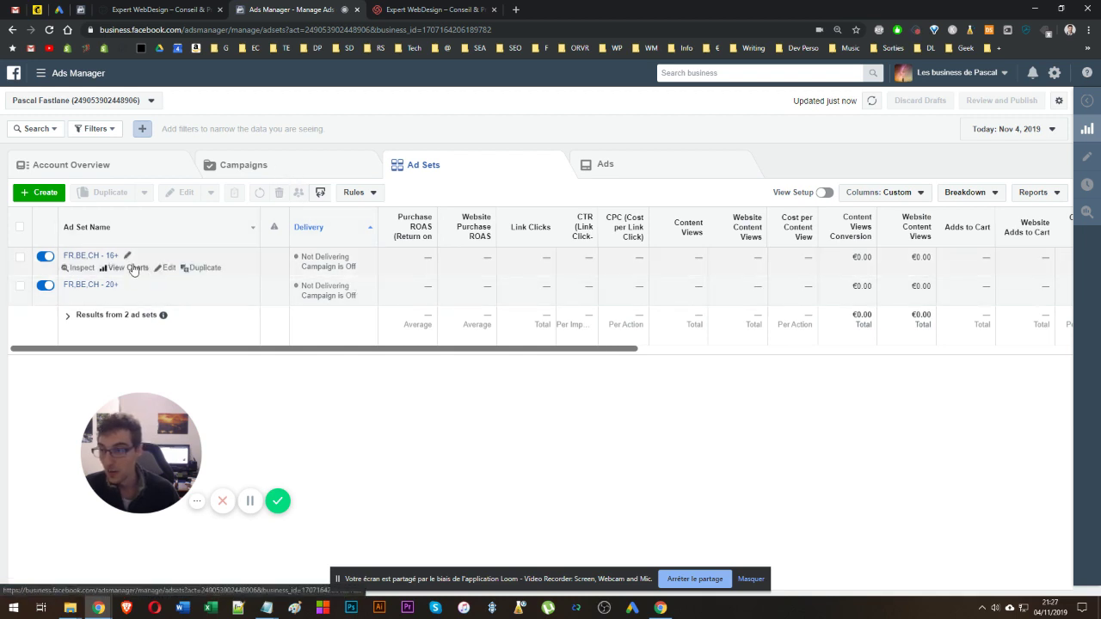
mouse_move(142, 262)
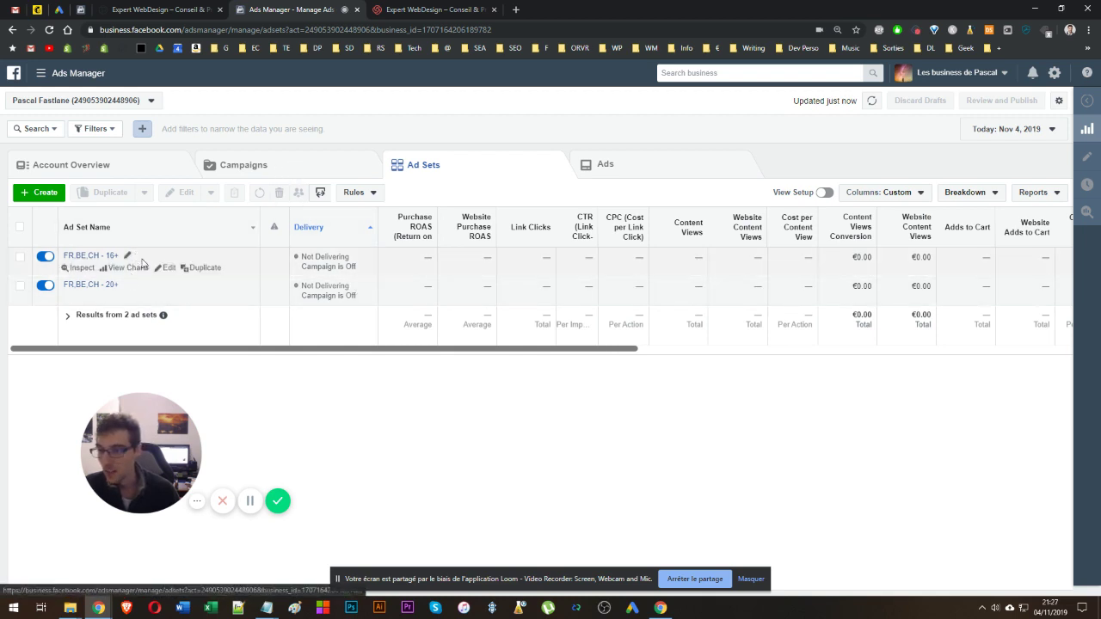
click(265, 165)
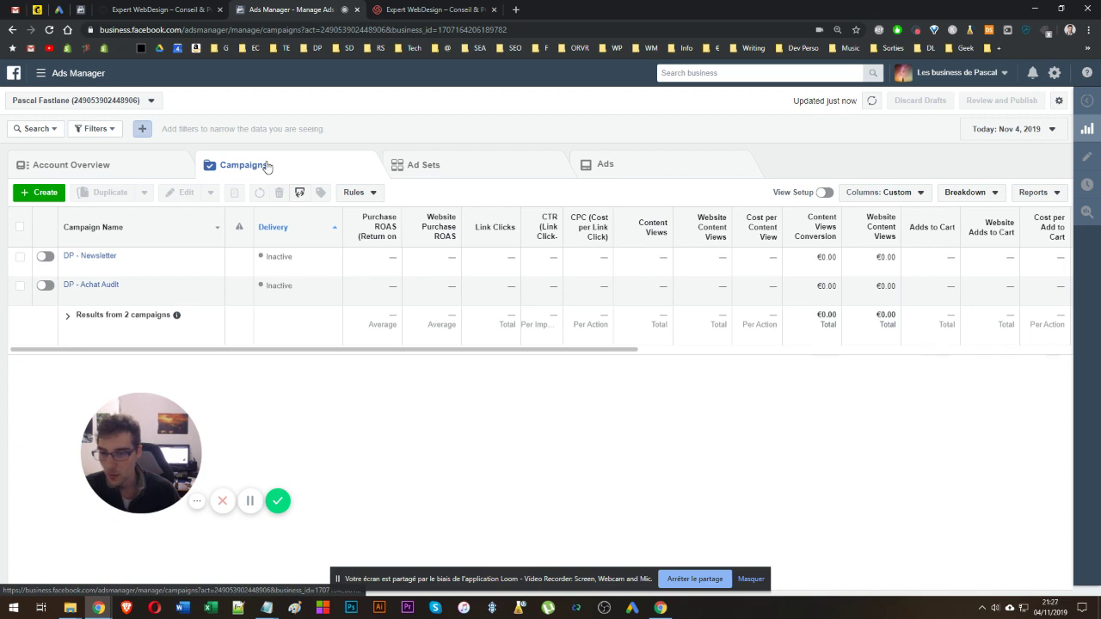
mouse_move(128, 255)
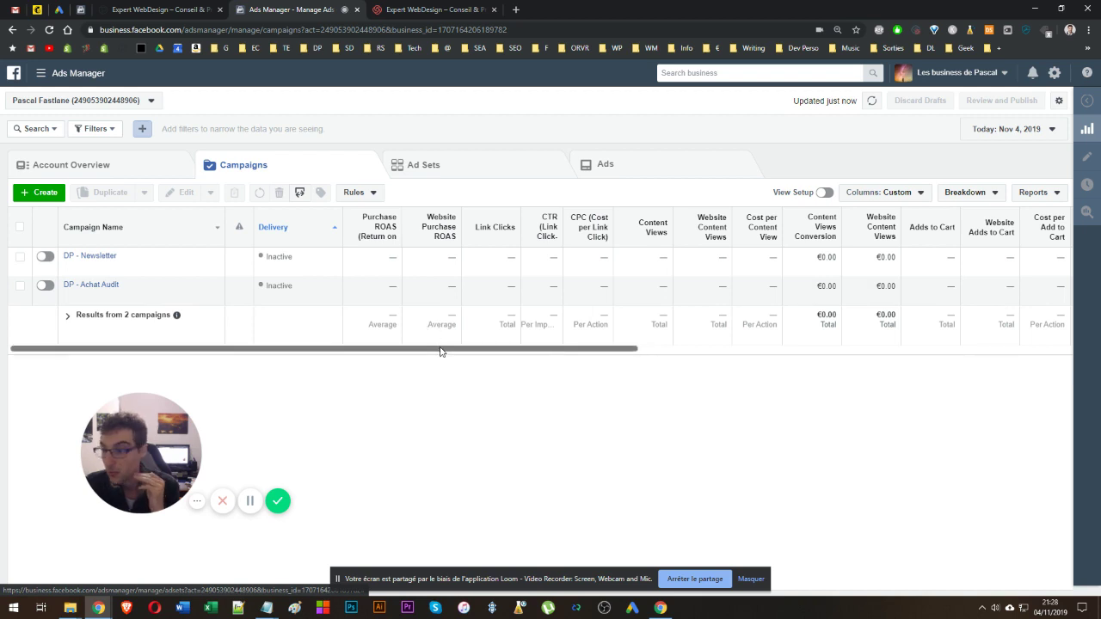
drag(440, 351, 414, 349)
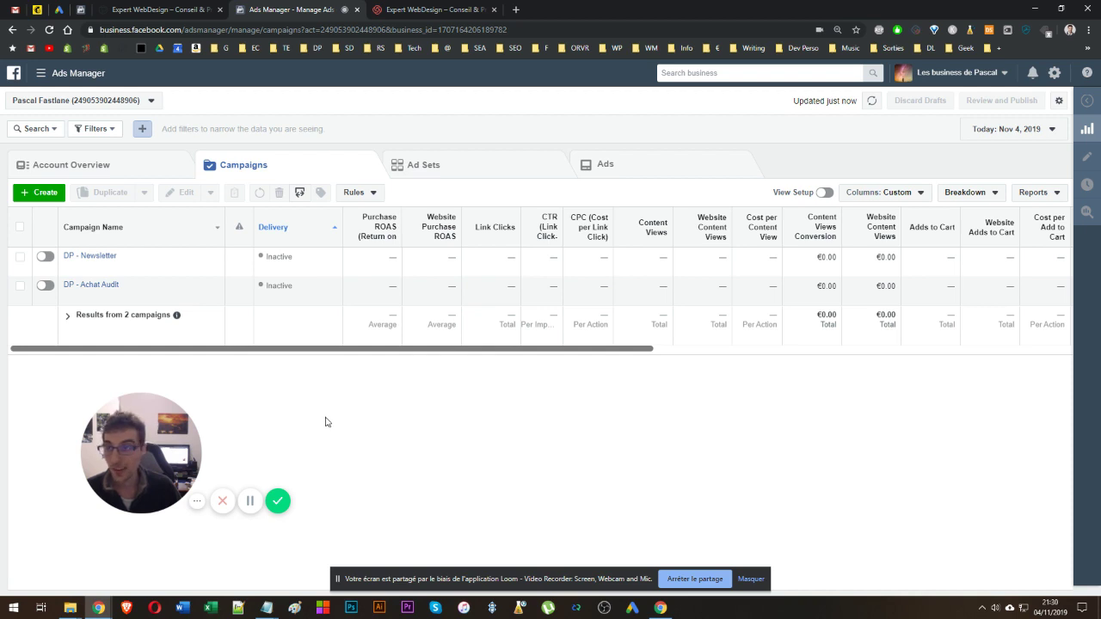
- Switch to the browser page showing the Expert WebDesign website
key(ctrl+shift+Tab)
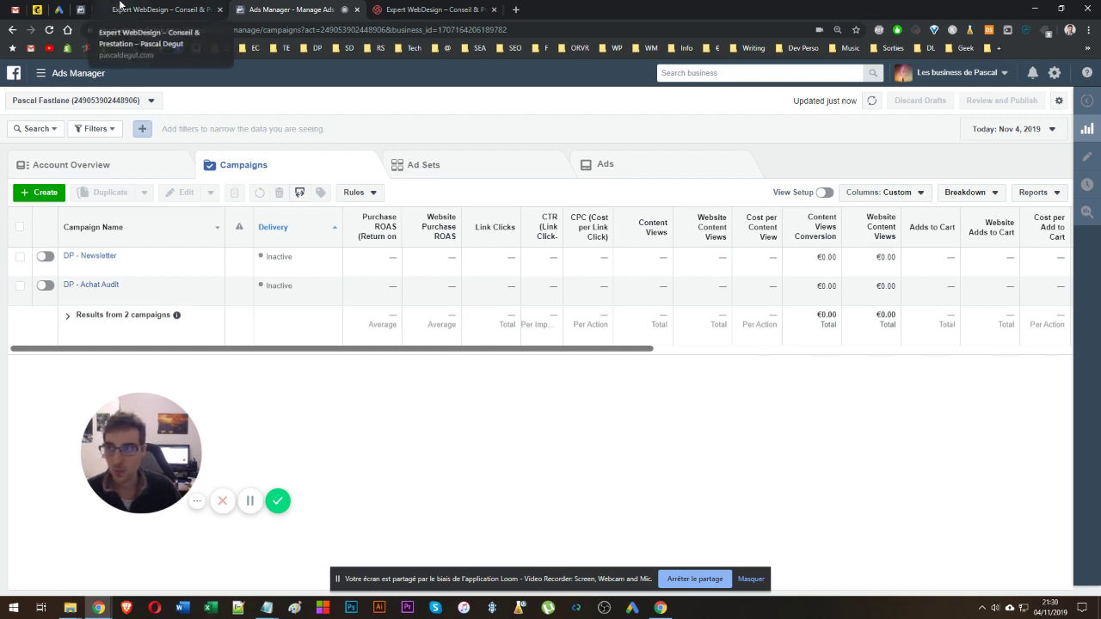